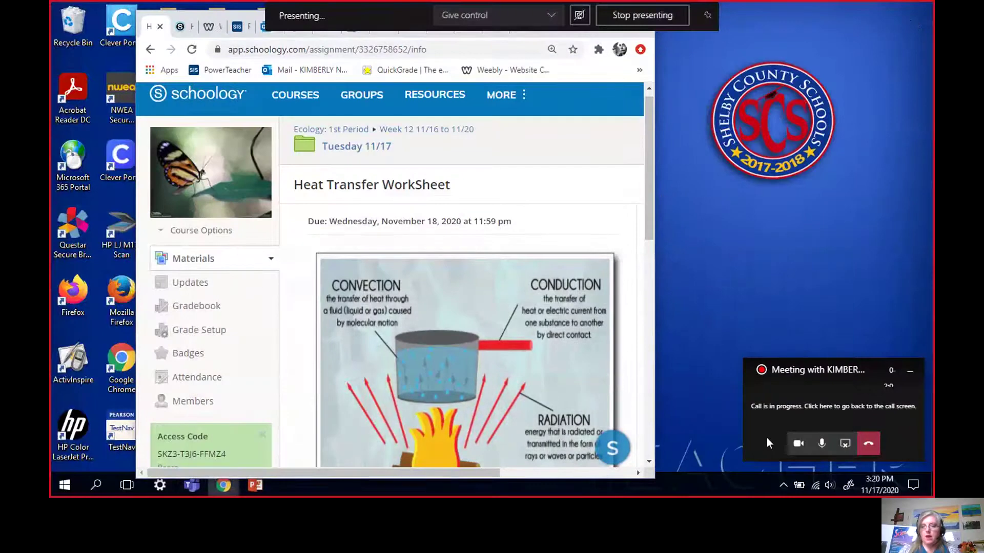
Expand the Teams meeting window, move it aside, and minimize it to reveal the Schoology assignment.
{"action": "left_click", "coordinate": [764, 437]}
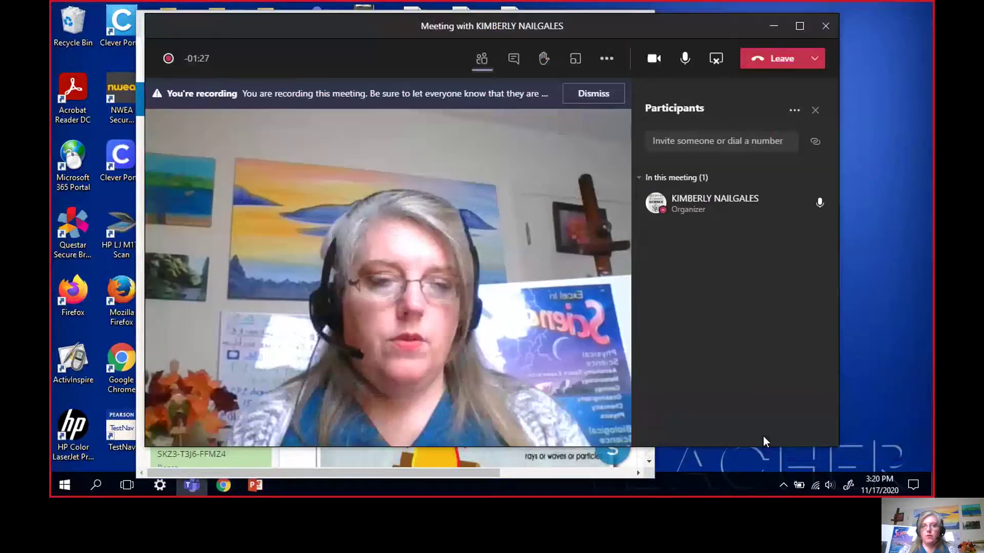
{"action": "left_click_drag", "start_coordinate": [352, 31], "coordinate": [421, 27]}
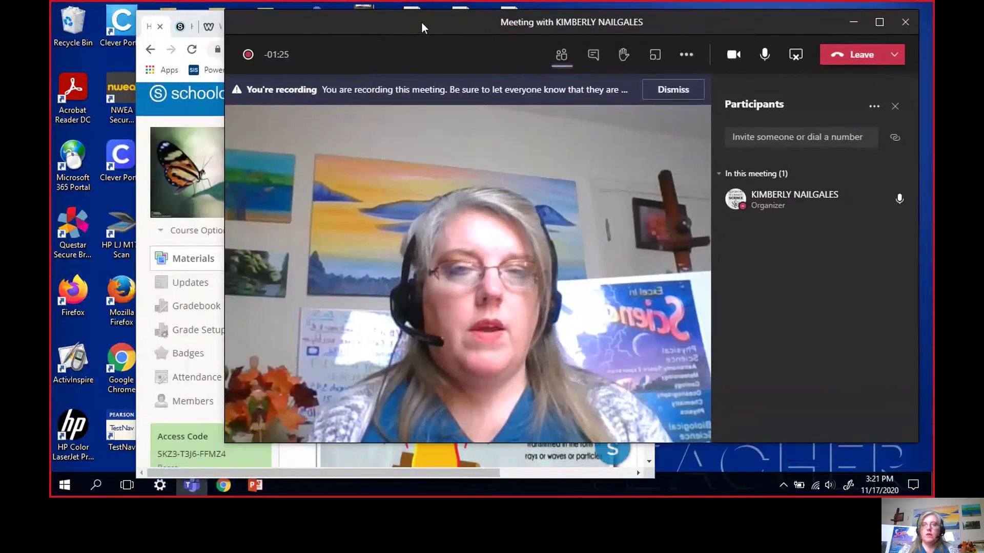
{"action": "left_click", "coordinate": [853, 24]}
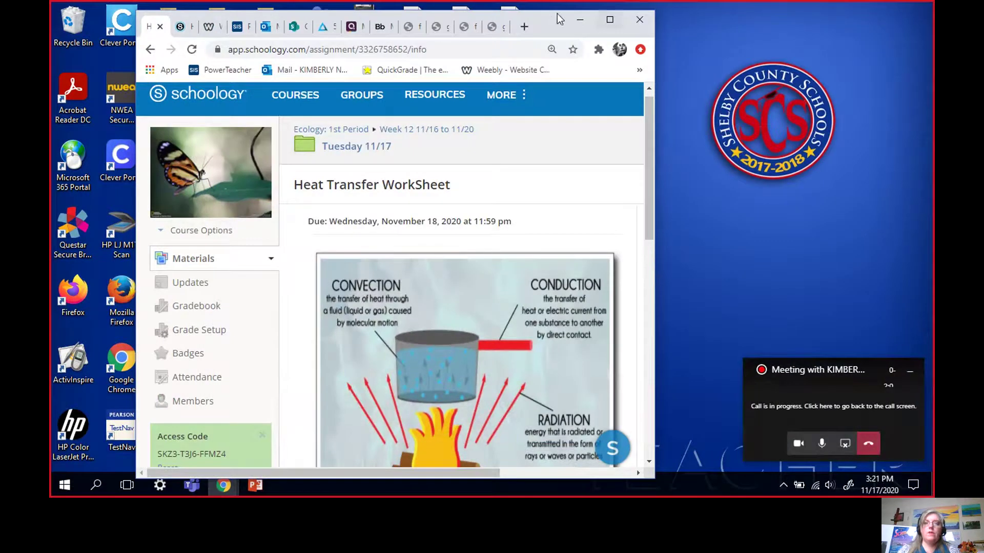
Scroll down the assignment page and open the attached Heat Transfer worksheet PDF.
{"action": "left_click_drag", "start_coordinate": [553, 22], "coordinate": [514, 16]}
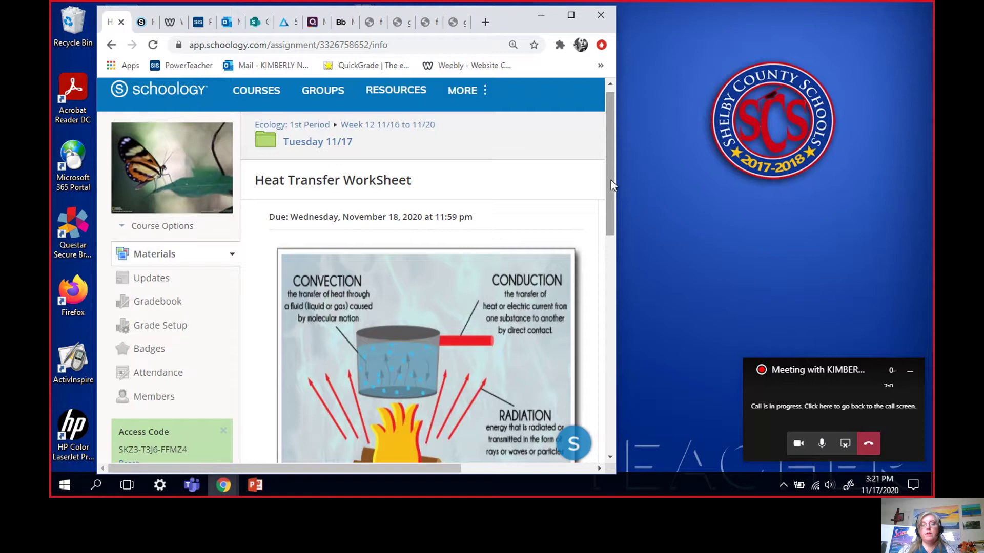
{"action": "left_click_drag", "start_coordinate": [608, 181], "coordinate": [609, 219]}
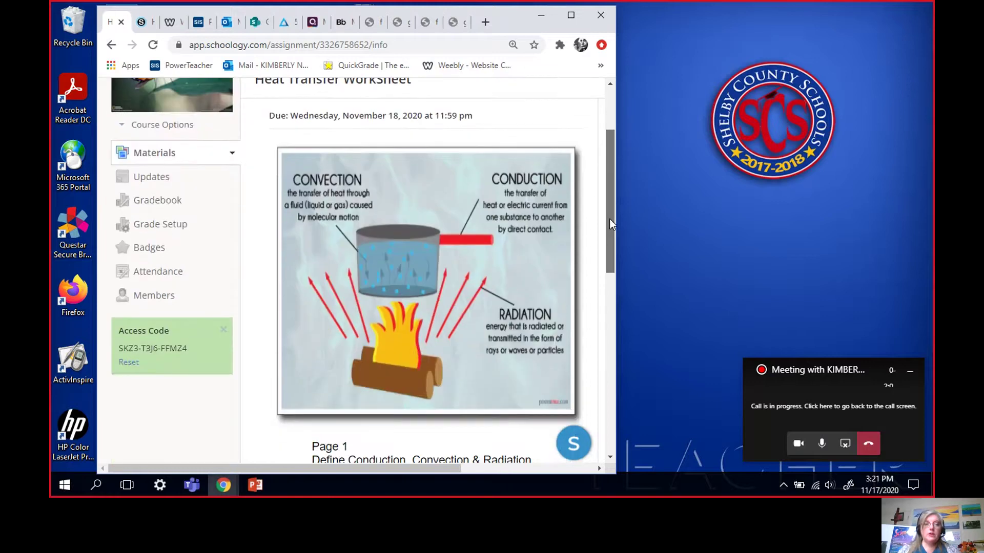
{"action": "scroll", "coordinate": [515, 207], "scroll_direction": "down", "scroll_amount": 1}
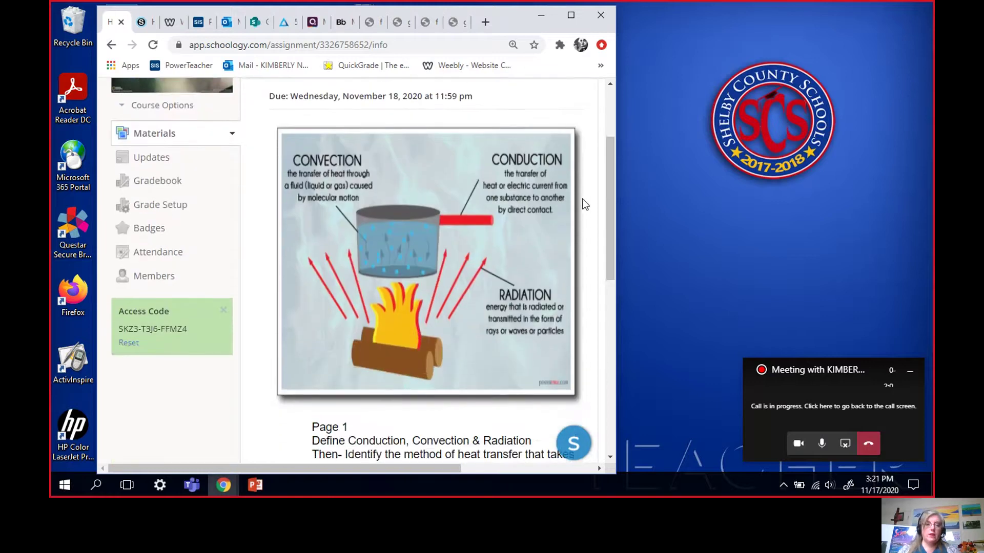
{"action": "left_click_drag", "start_coordinate": [610, 260], "coordinate": [587, 395]}
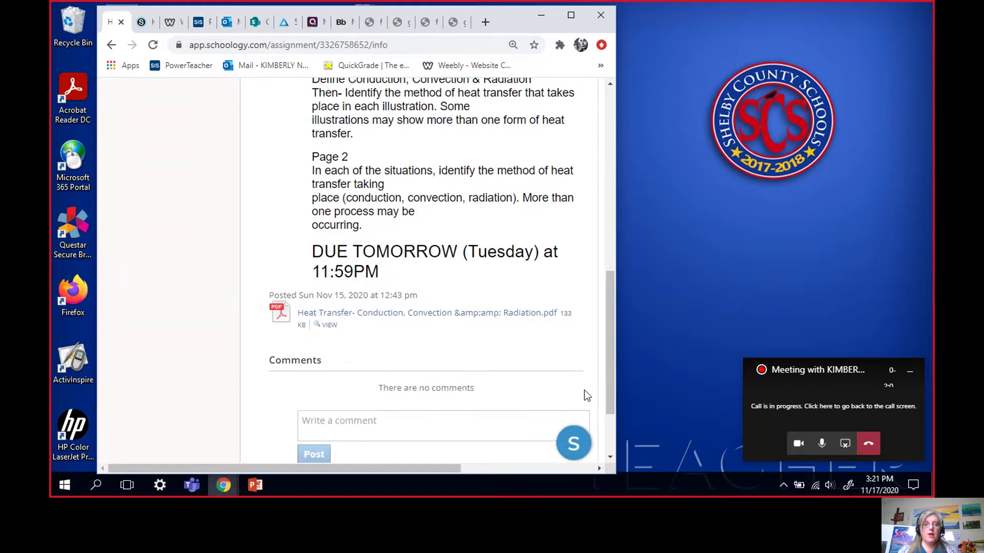
{"action": "left_click", "coordinate": [306, 316]}
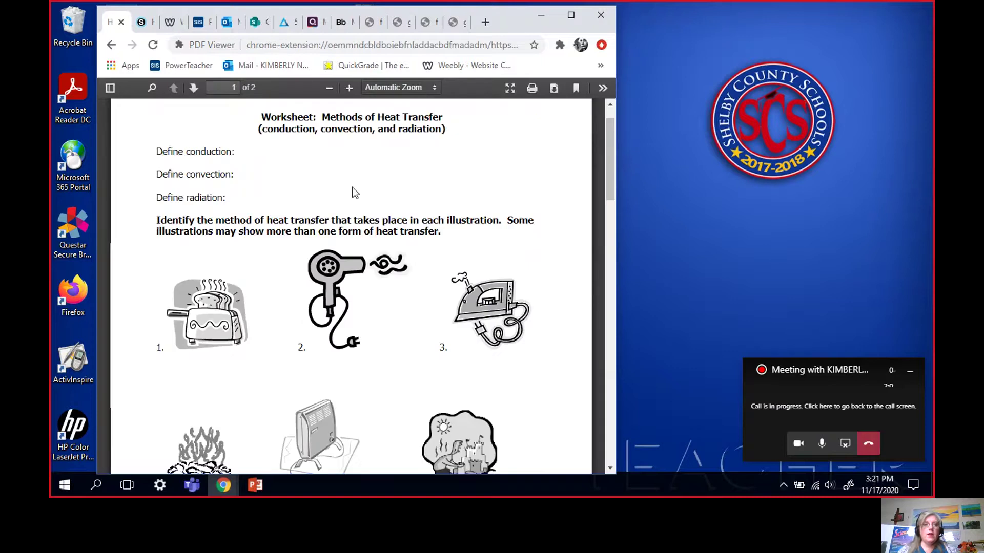
Download the Heat_Transfer-_Conduction_Convection PDF and show it in the Downloads folder.
{"action": "left_click", "coordinate": [553, 88]}
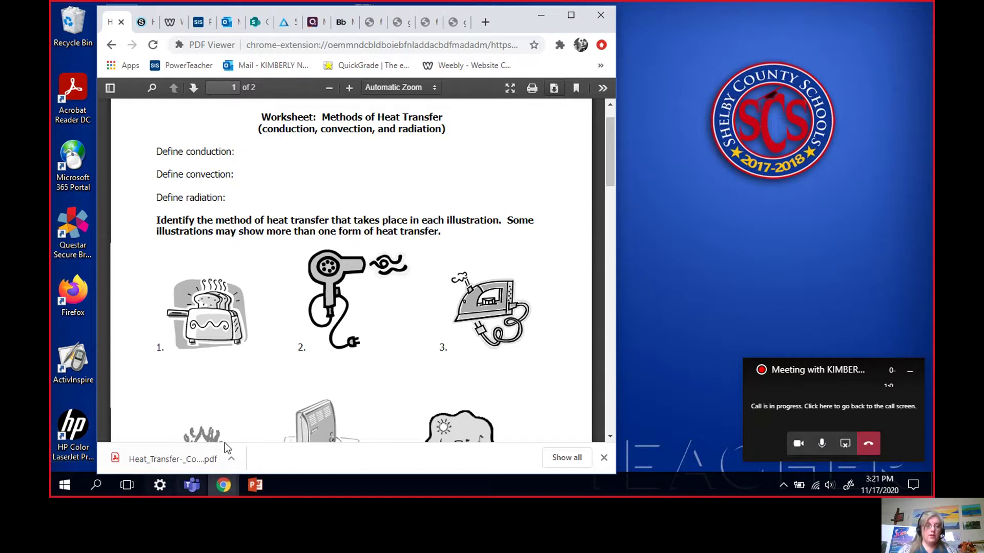
{"action": "right_click", "coordinate": [187, 451]}
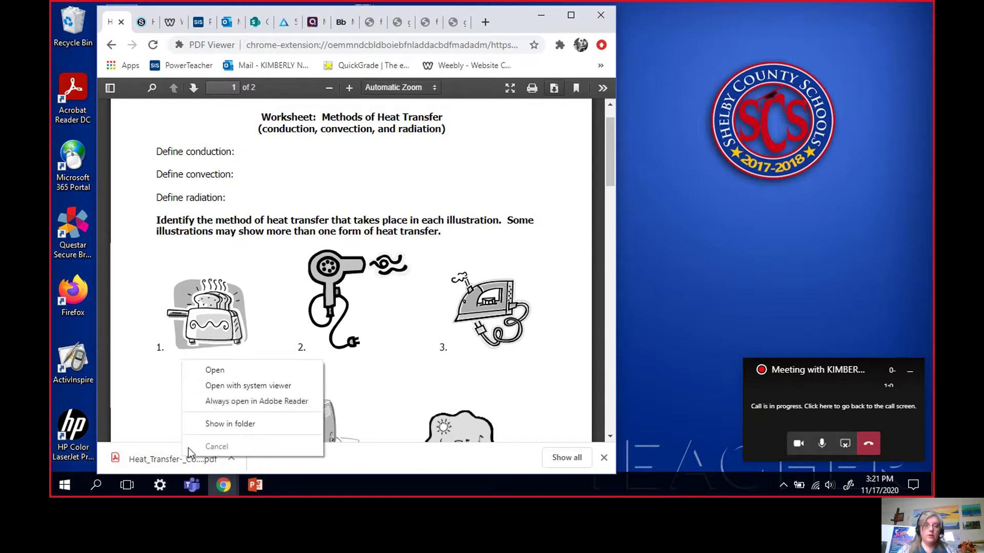
{"action": "left_click", "coordinate": [210, 422]}
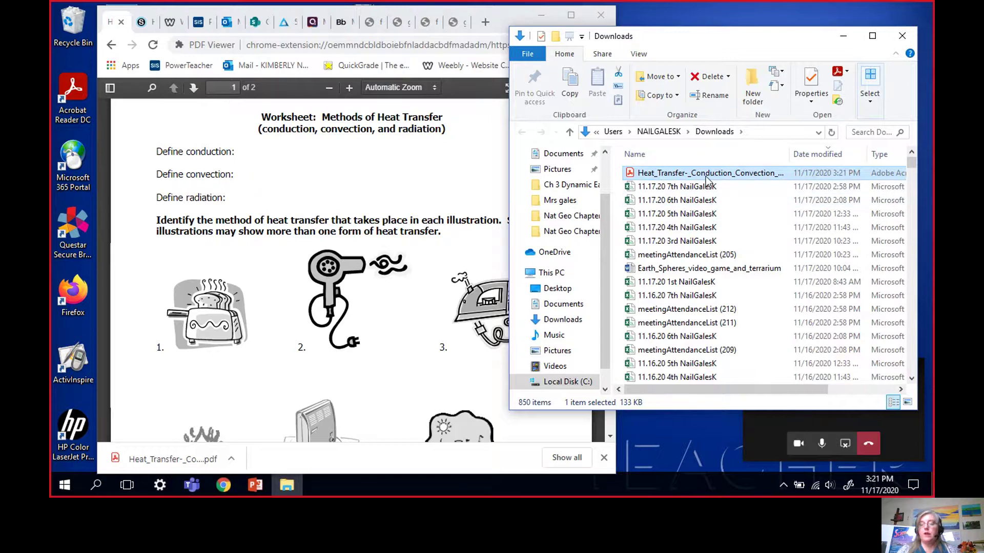
Sort Downloads by Date modified, newest first, minimize Chrome, and move Downloads to the left.
{"action": "left_click", "coordinate": [826, 154]}
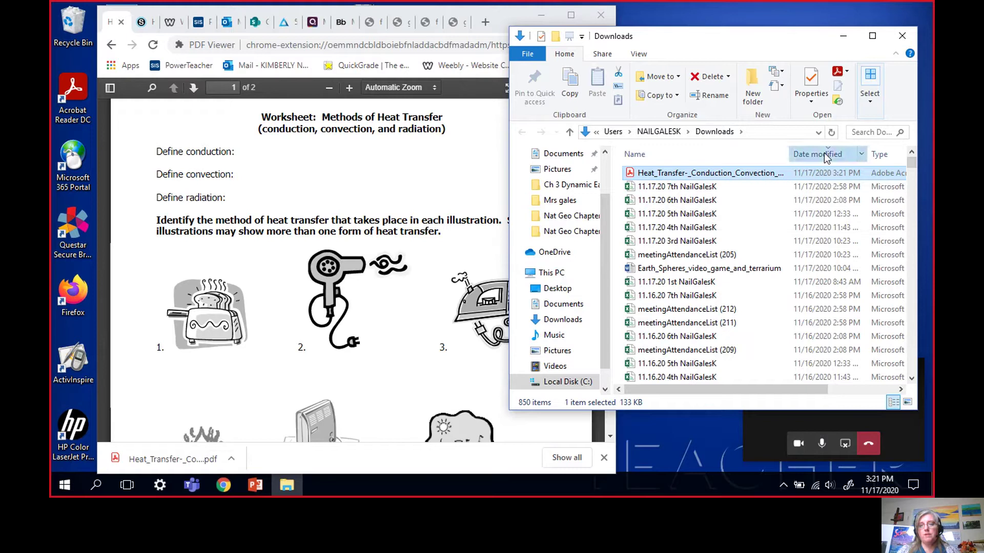
{"action": "left_click", "coordinate": [826, 155]}
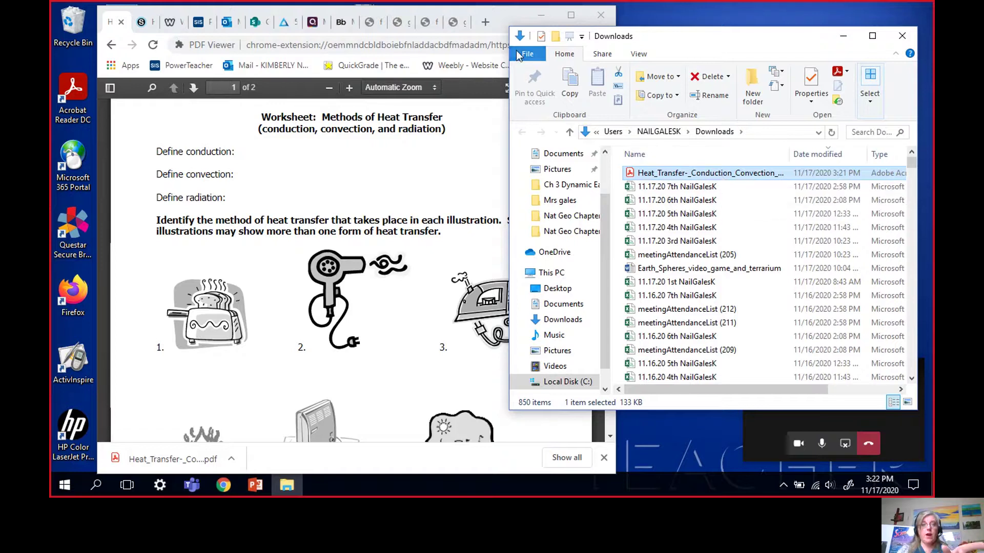
{"action": "left_click", "coordinate": [540, 18]}
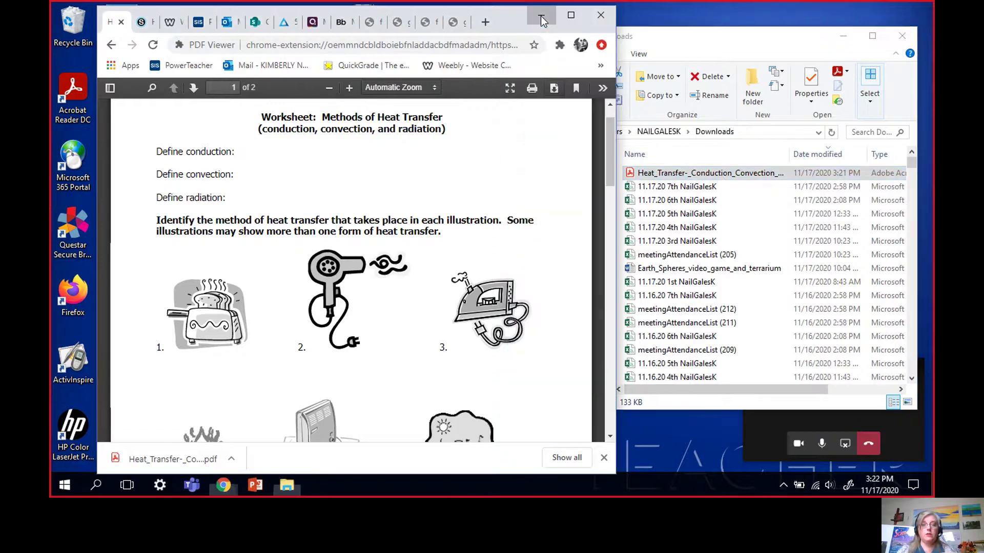
{"action": "left_click", "coordinate": [540, 16]}
{"action": "left_click_drag", "start_coordinate": [654, 43], "coordinate": [276, 63]}
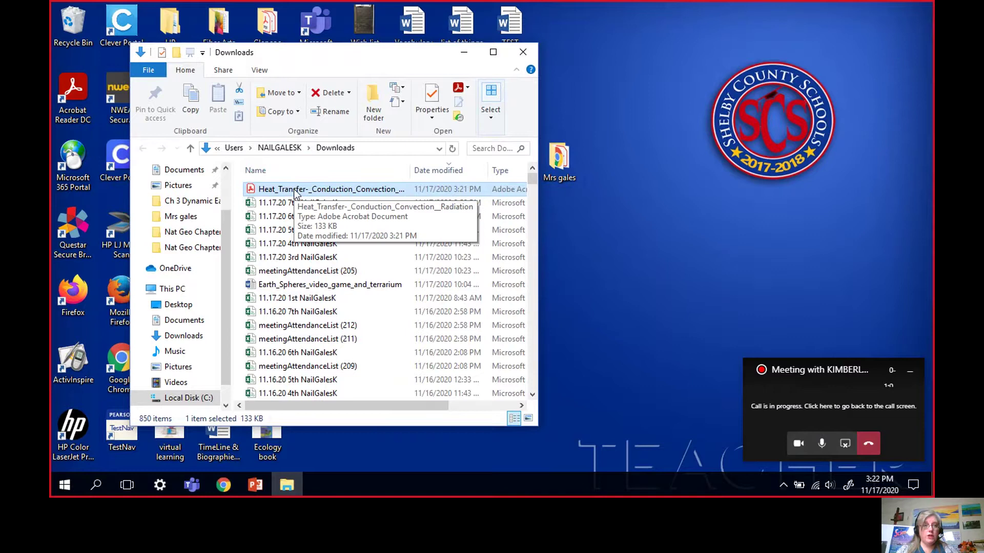
Drag the Heat_Transfer PDF from Downloads onto the Mrs gales desktop folder.
{"action": "left_click_drag", "start_coordinate": [292, 194], "coordinate": [664, 125]}
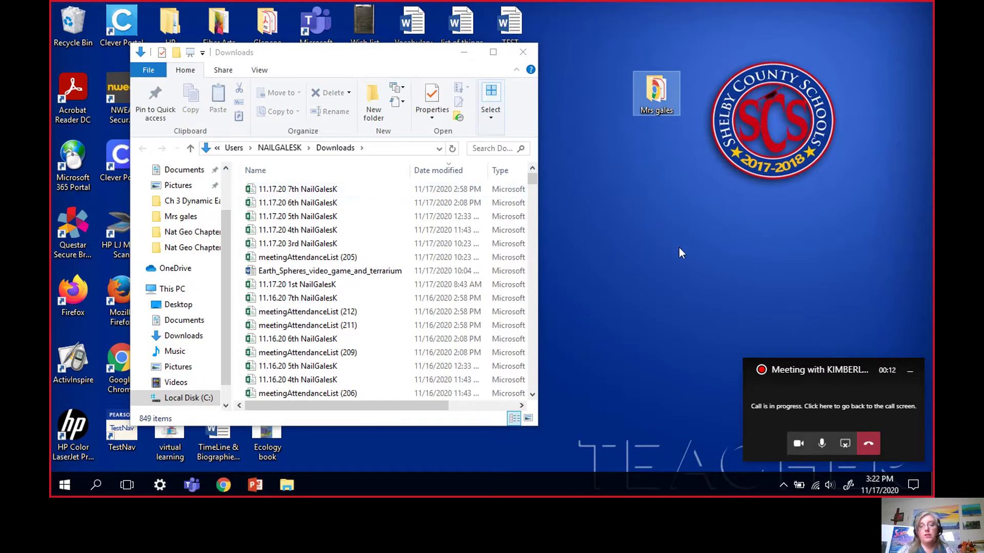
{"action": "right_click", "coordinate": [674, 229]}
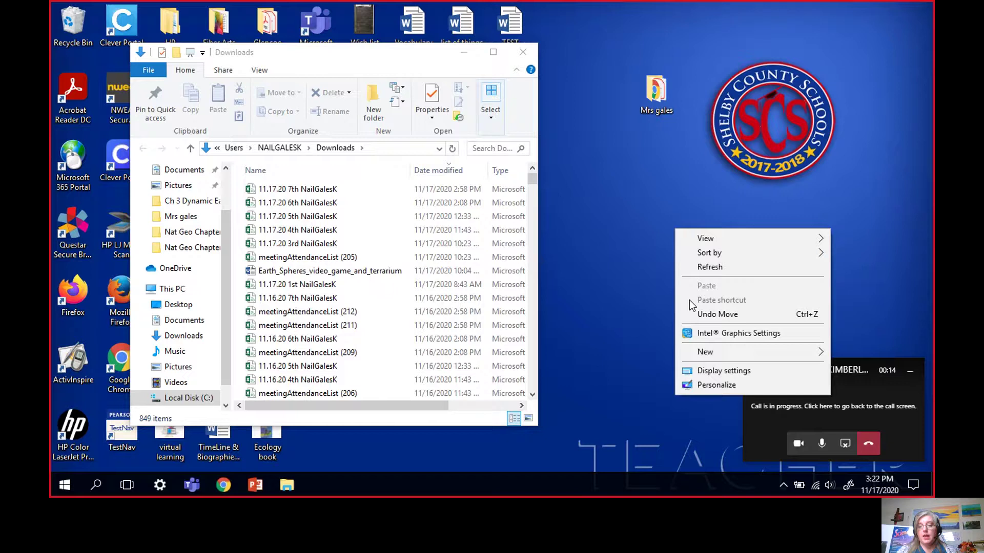
{"action": "mouse_move", "coordinate": [693, 351]}
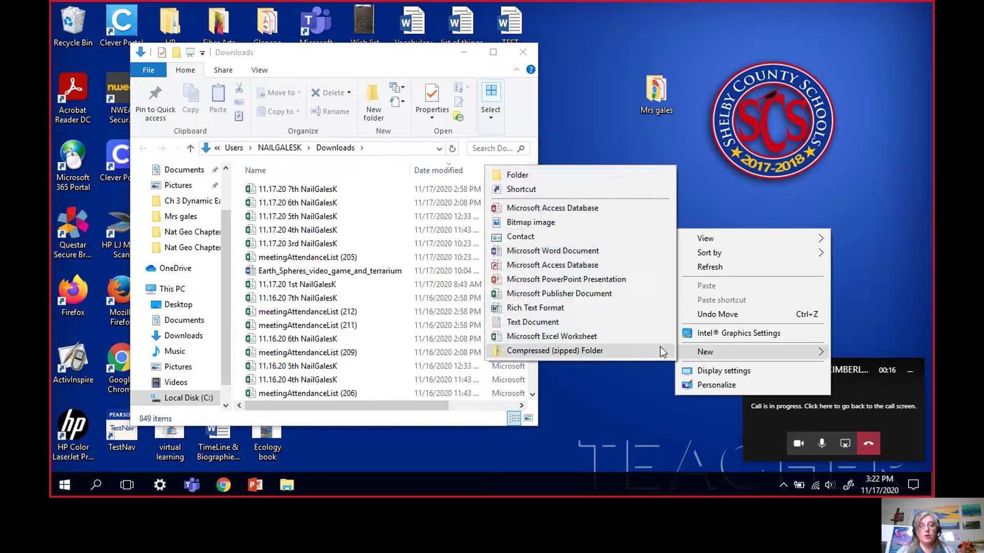
{"action": "left_click", "coordinate": [610, 263]}
{"action": "right_click", "coordinate": [660, 229]}
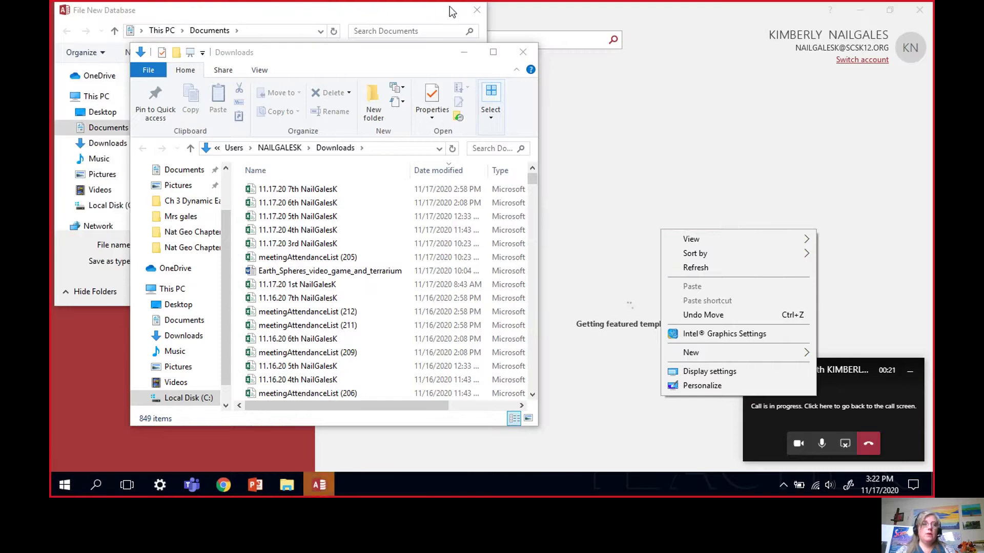
{"action": "left_click", "coordinate": [476, 10]}
{"action": "left_click", "coordinate": [476, 10]}
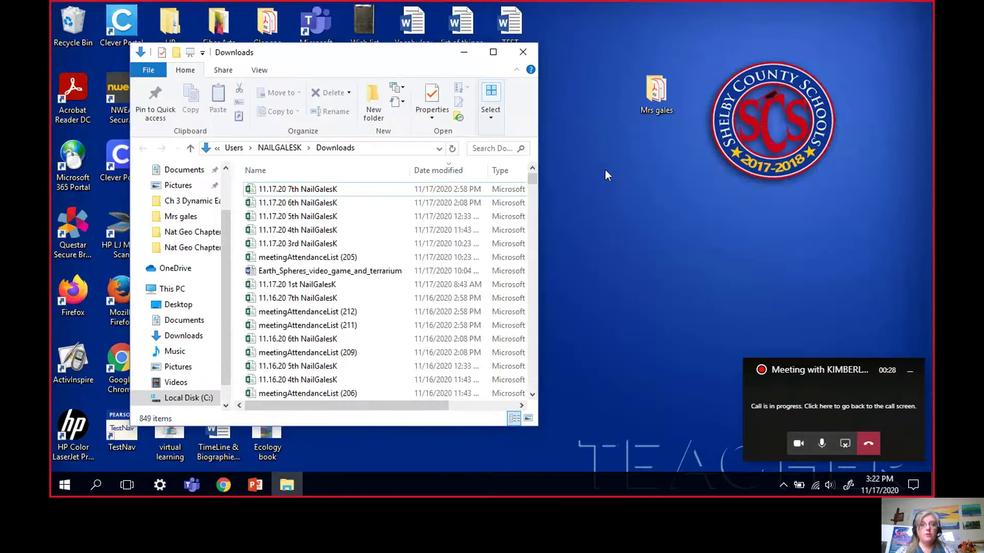
{"action": "right_click", "coordinate": [621, 185]}
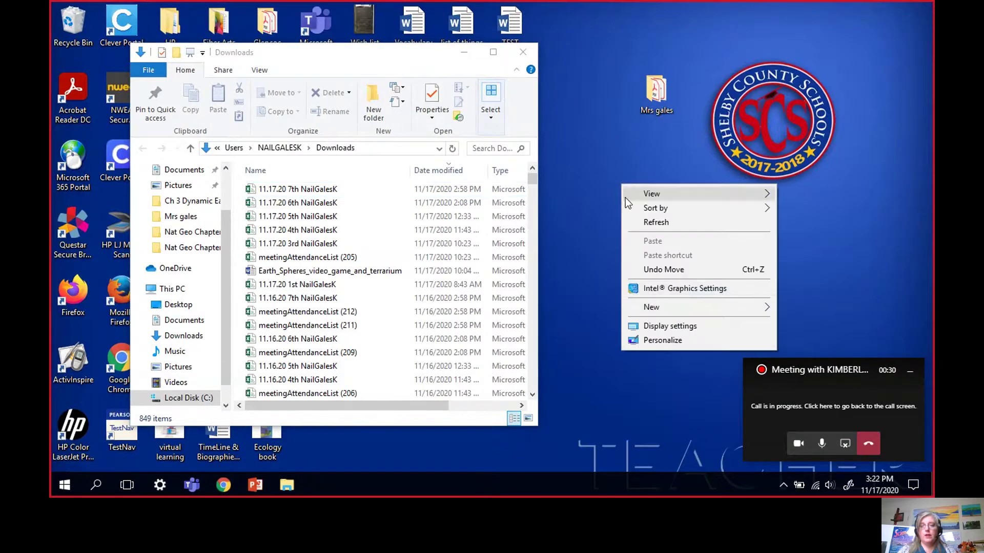
{"action": "mouse_move", "coordinate": [649, 308]}
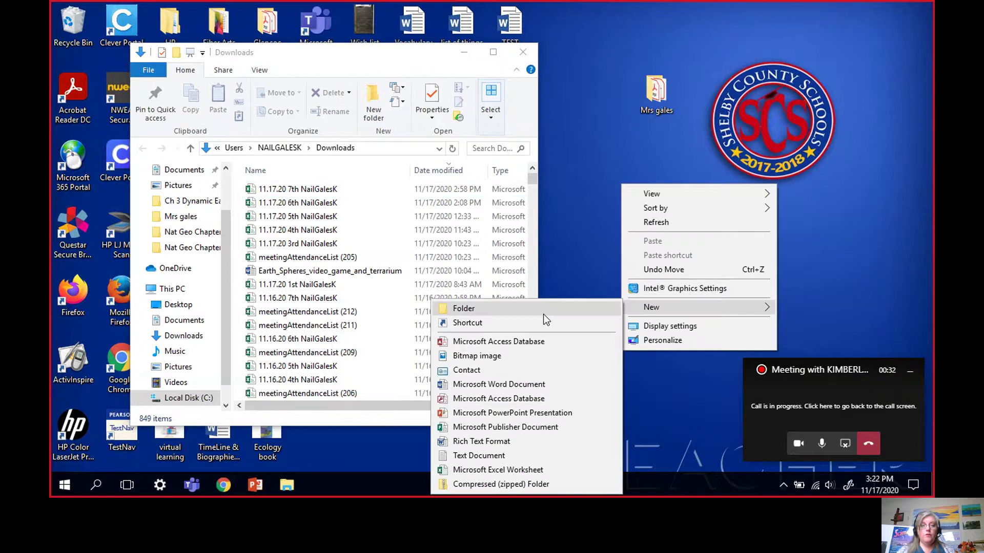
{"action": "left_click", "coordinate": [543, 314]}
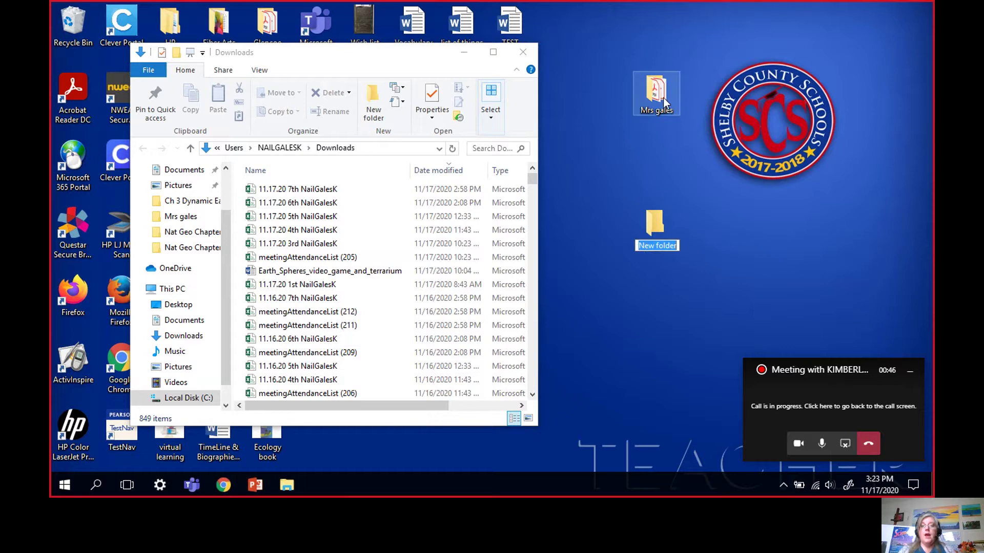
{"action": "left_click", "coordinate": [730, 219]}
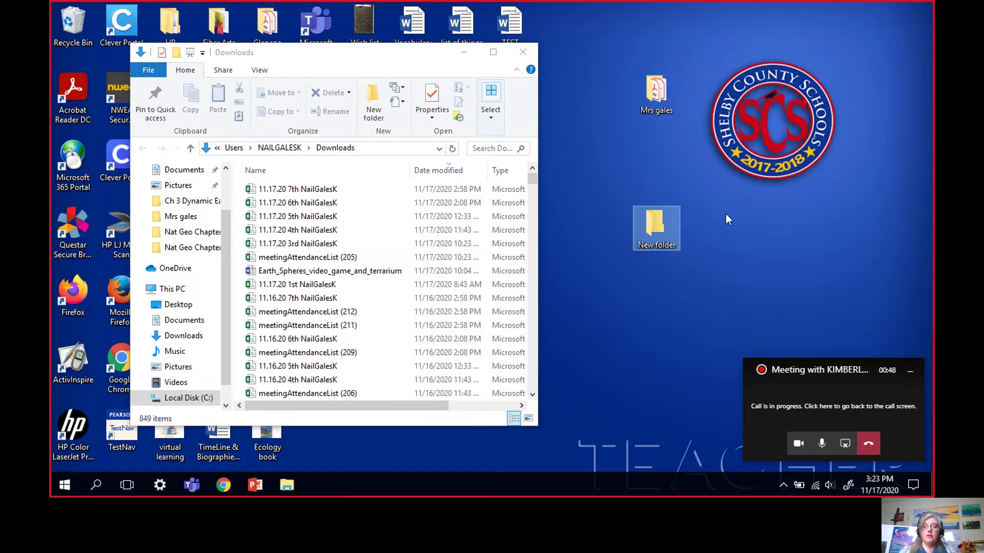
{"action": "right_click", "coordinate": [659, 229]}
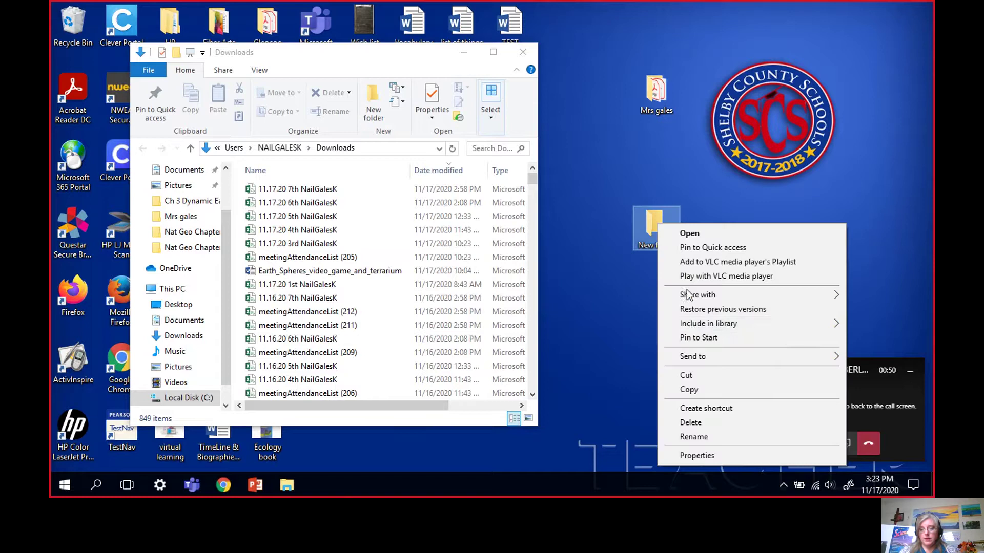
{"action": "left_click", "coordinate": [678, 425]}
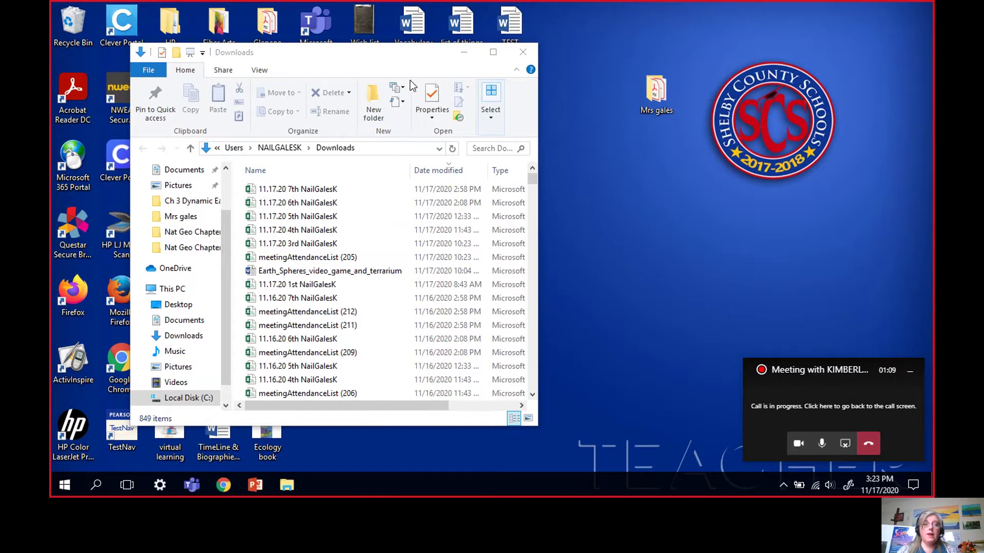
Close the Downloads File Explorer window.
{"action": "left_click", "coordinate": [515, 53]}
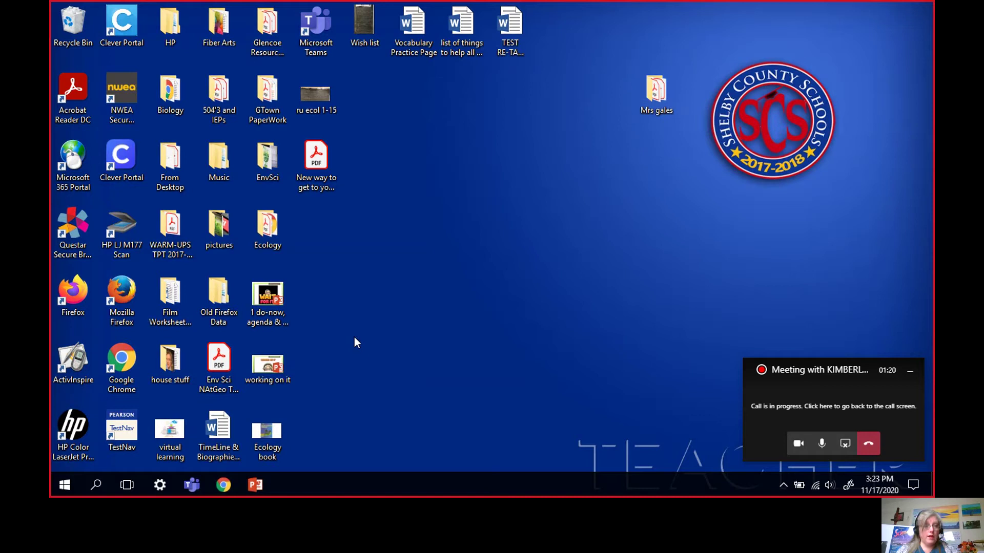
Launch Word 2016 from the Start menu and create a blank document.
{"action": "left_click", "coordinate": [66, 487]}
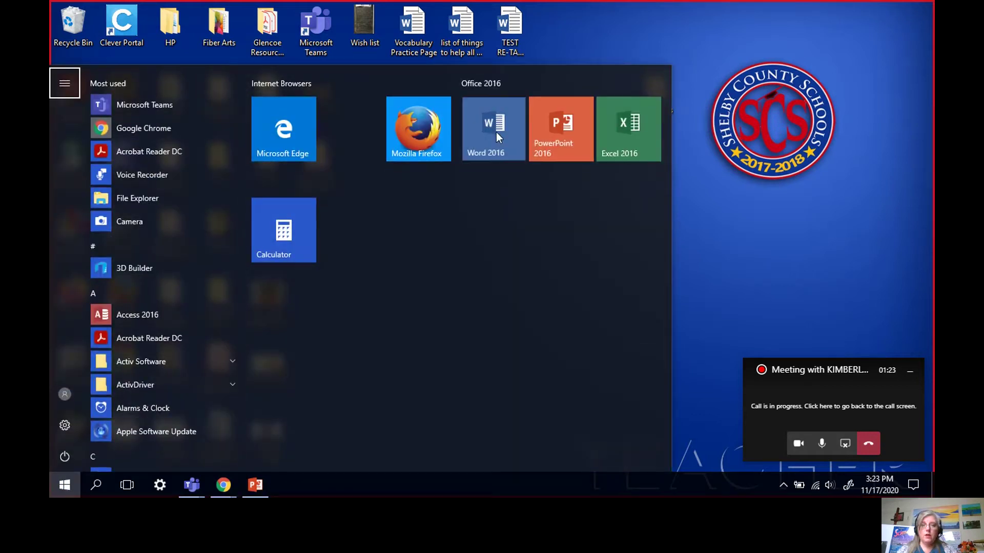
{"action": "left_click", "coordinate": [496, 132]}
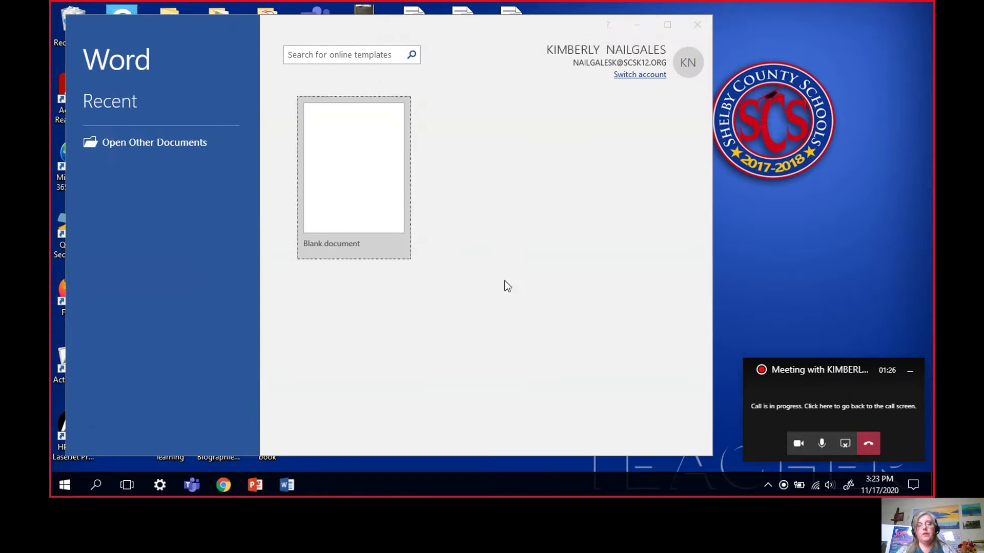
{"action": "left_click", "coordinate": [352, 175]}
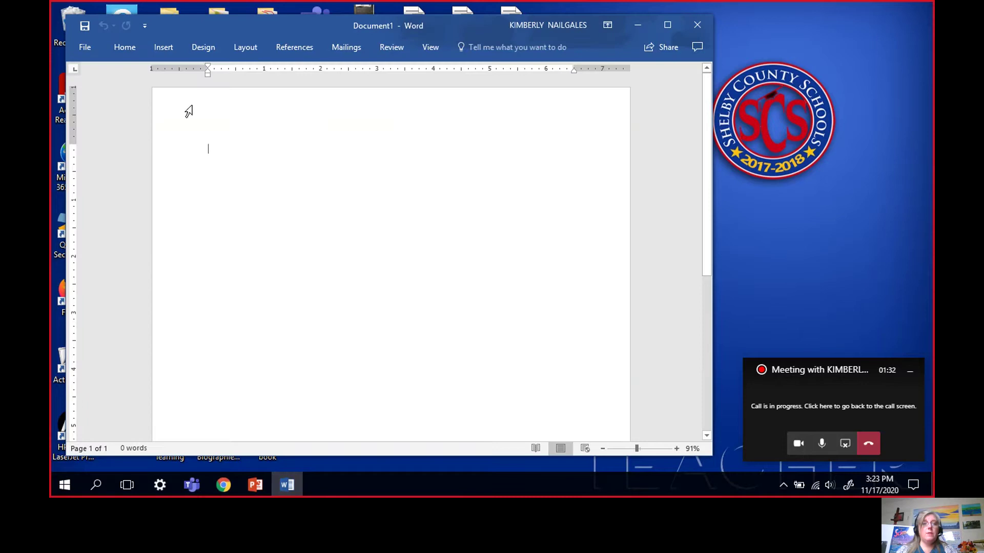
Browse to the Mrs gales folder, sort by date modified, and open the Heat_Transfer PDF.
{"action": "left_click", "coordinate": [85, 47]}
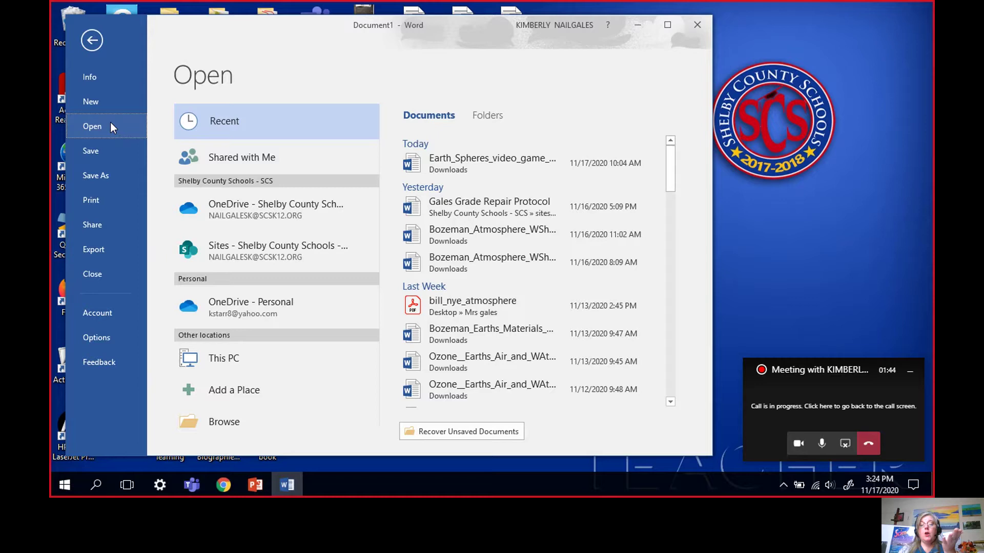
{"action": "left_click", "coordinate": [220, 425]}
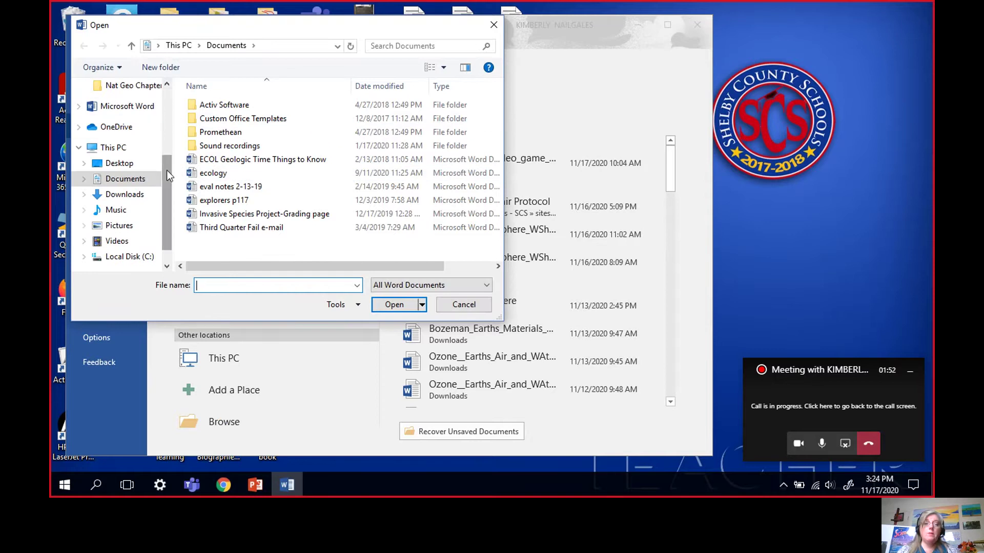
{"action": "left_click_drag", "start_coordinate": [168, 170], "coordinate": [174, 99]}
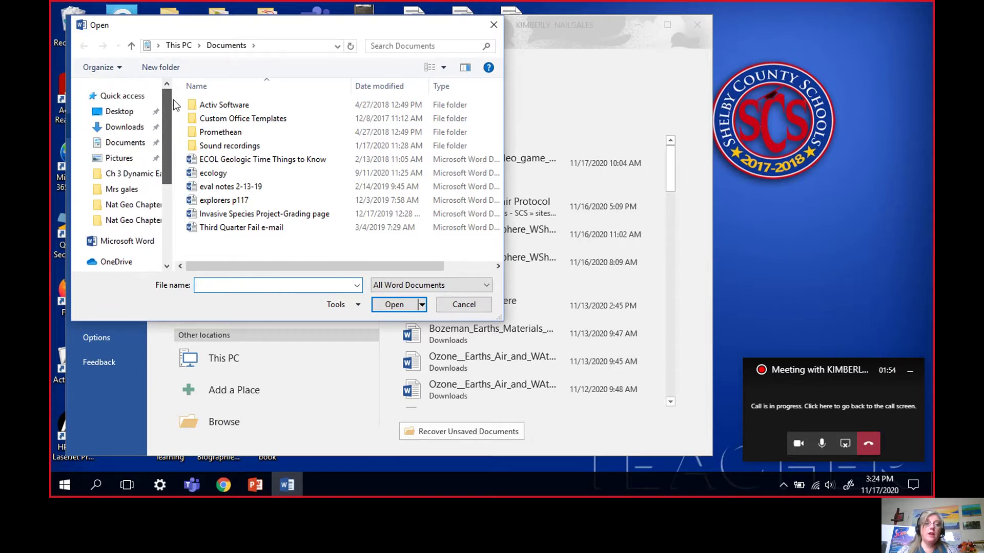
{"action": "left_click", "coordinate": [135, 191]}
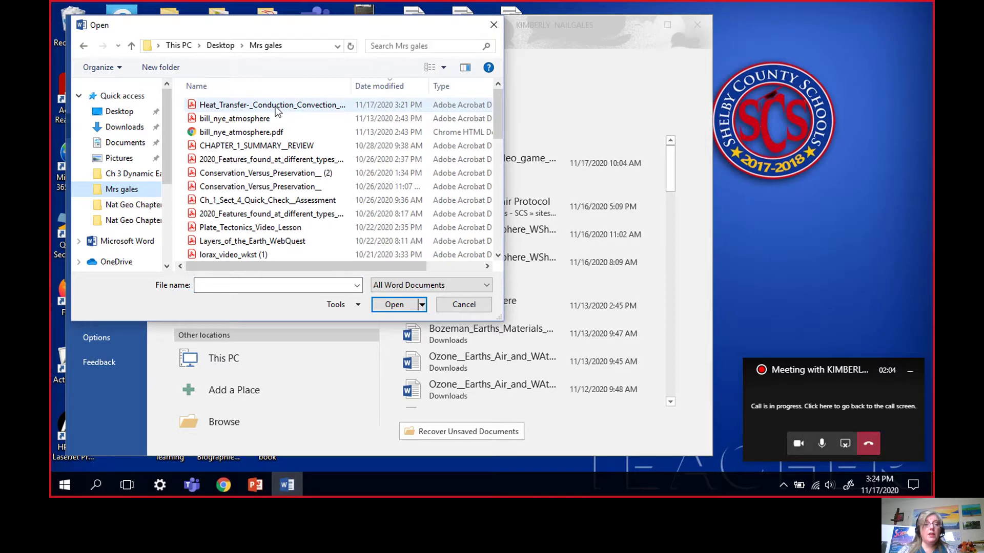
{"action": "left_click", "coordinate": [395, 91]}
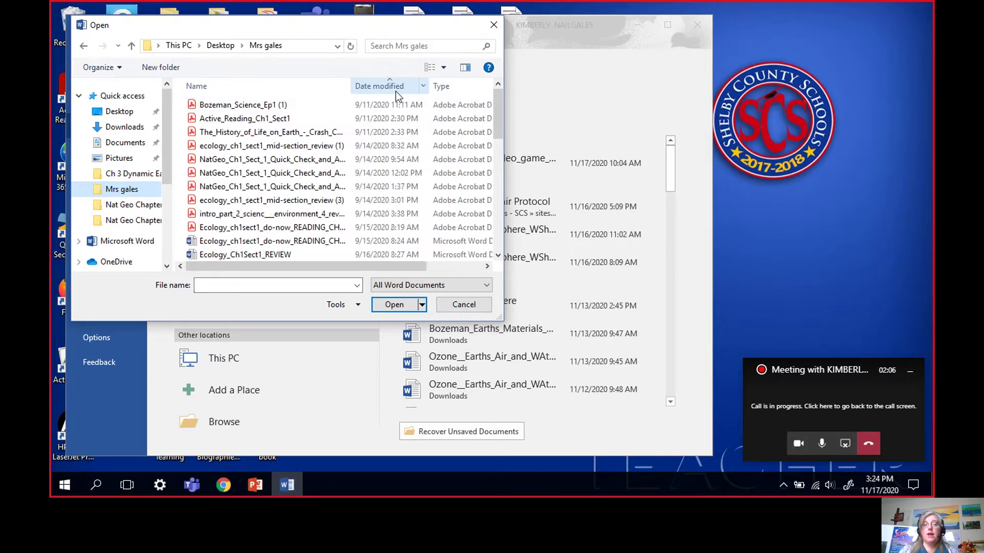
{"action": "left_click", "coordinate": [395, 91]}
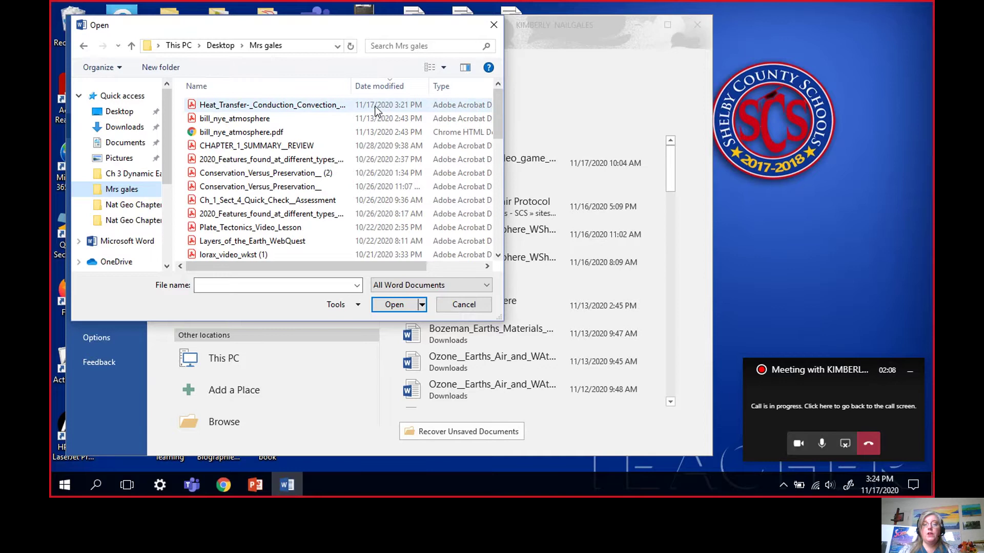
{"action": "double_click", "coordinate": [243, 107]}
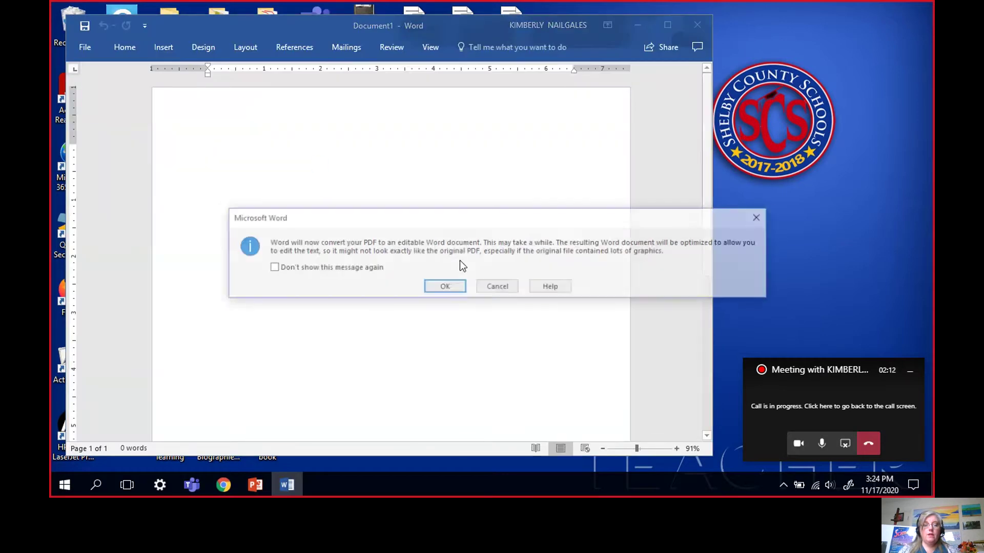
Accept the PDF conversion, enable editing, and type test characters after 'Define conduction:'.
{"action": "left_click", "coordinate": [443, 288]}
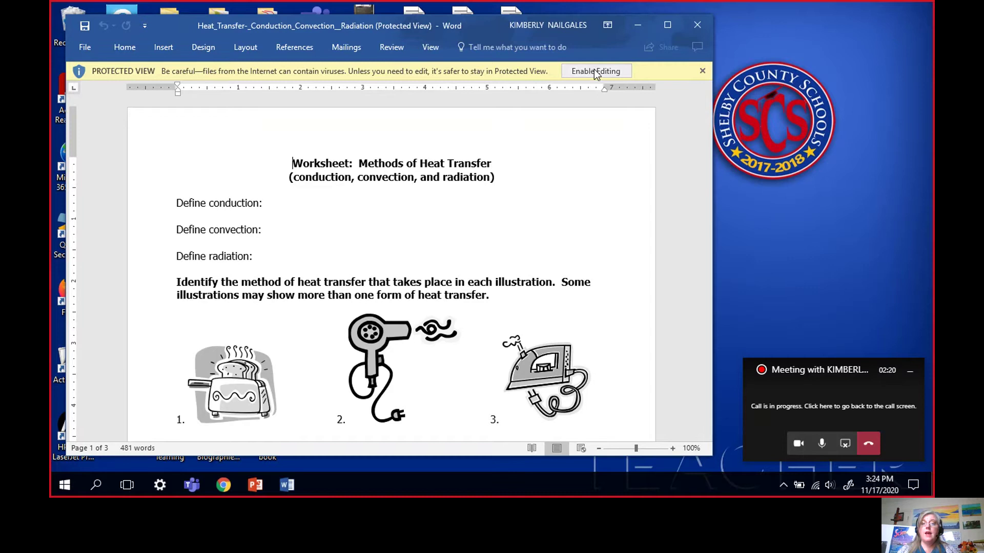
{"action": "left_click", "coordinate": [595, 70]}
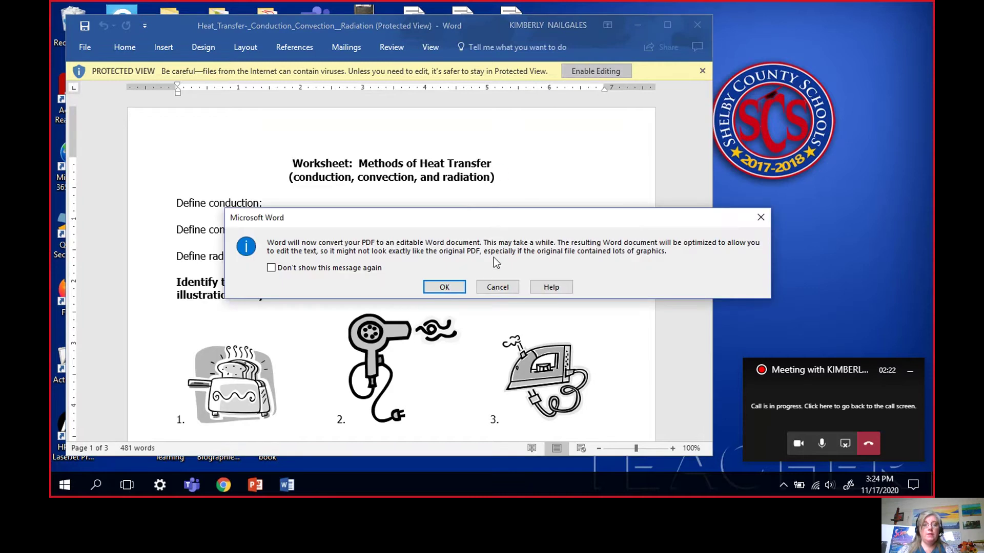
{"action": "left_click", "coordinate": [444, 287]}
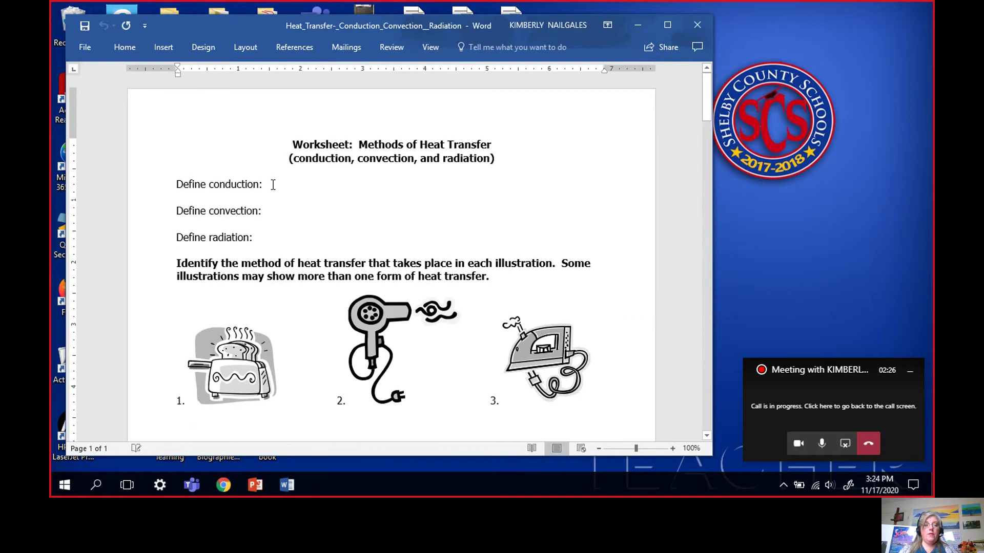
{"action": "type", "text": "z ZVN.<SVNs,Nsl<BNlSFBNLB"}
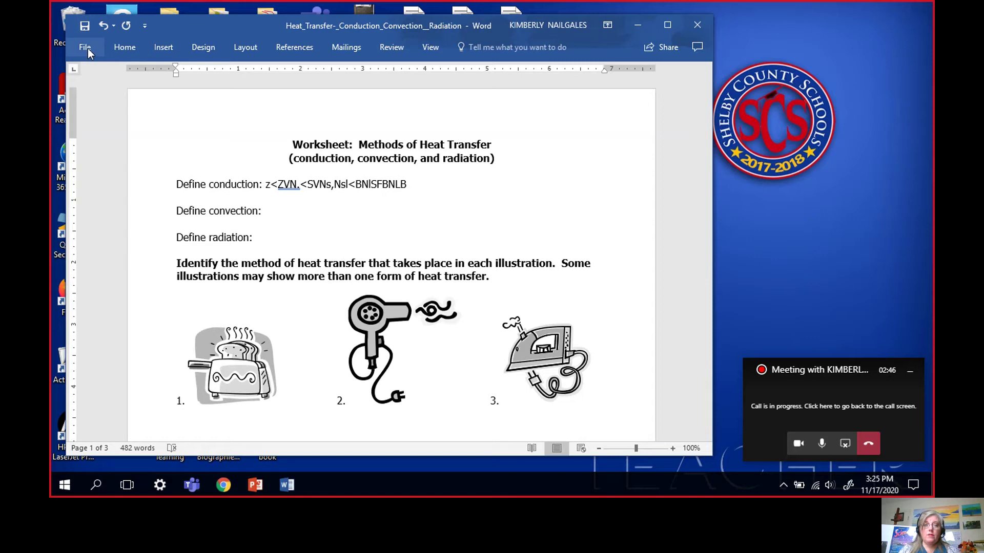
Save the worksheet as a Word Document in the Mrs gales folder and close Word.
{"action": "left_click", "coordinate": [89, 24]}
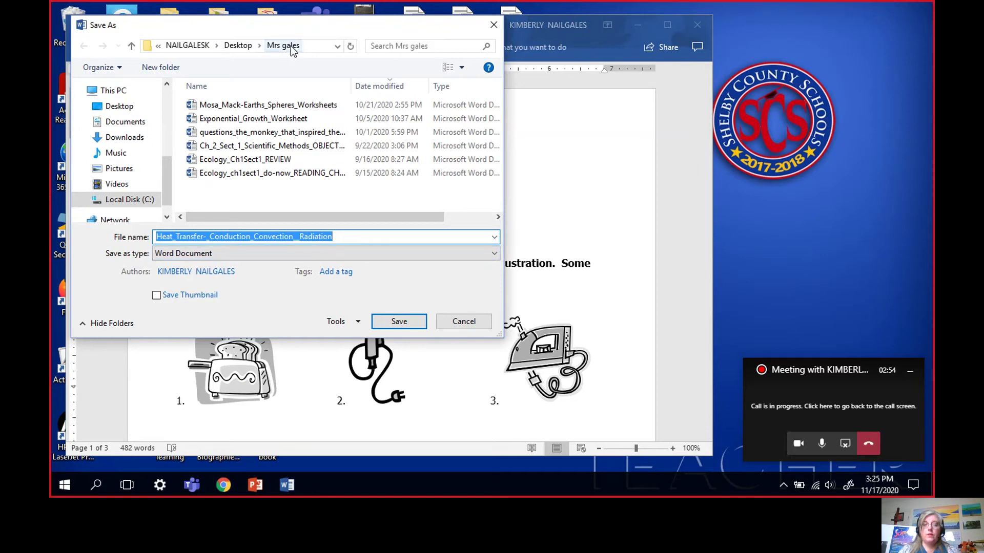
{"action": "left_click", "coordinate": [396, 321]}
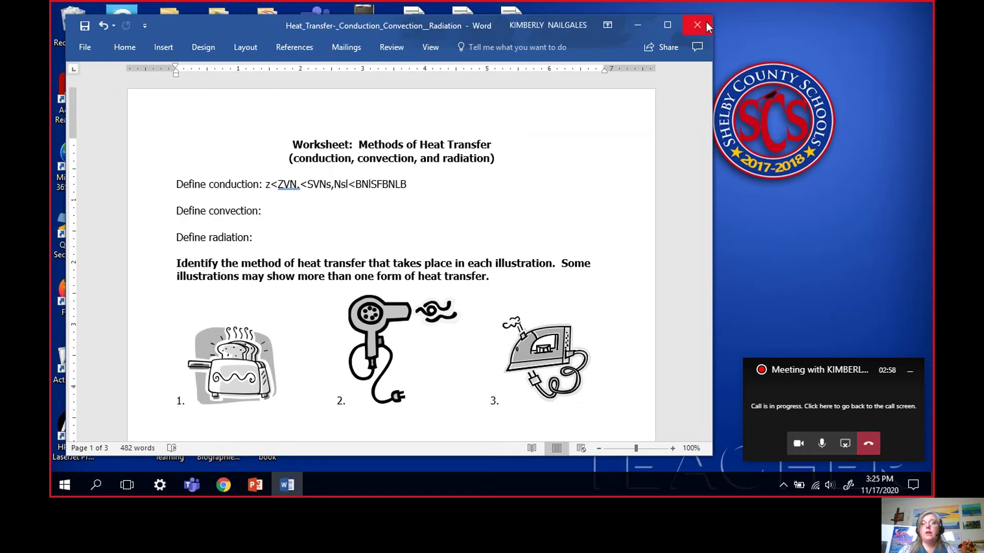
{"action": "left_click", "coordinate": [699, 26]}
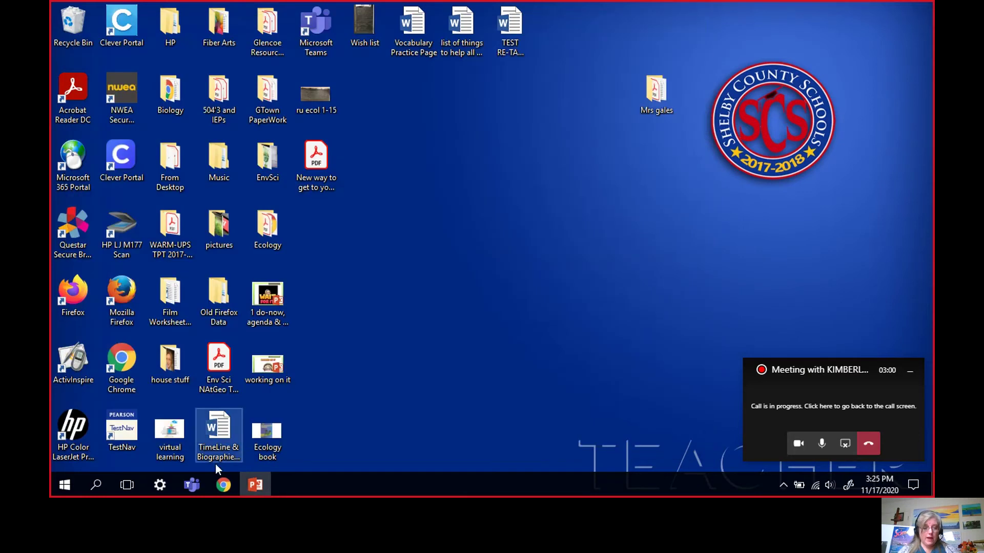
Return from the worksheet PDF to the Heat Transfer assignment, showing submissions and the page-by-page instructions.
{"action": "mouse_move", "coordinate": [226, 483]}
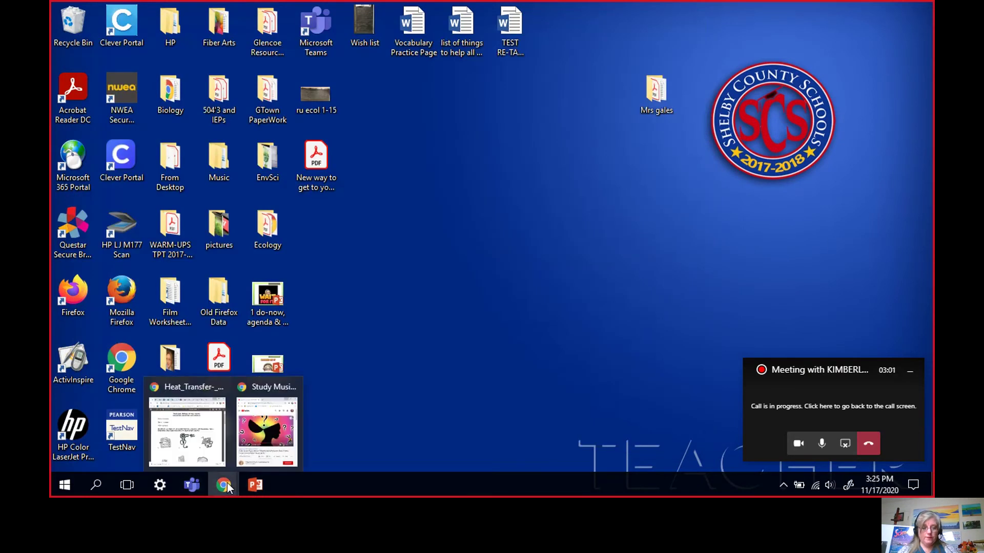
{"action": "left_click", "coordinate": [189, 442]}
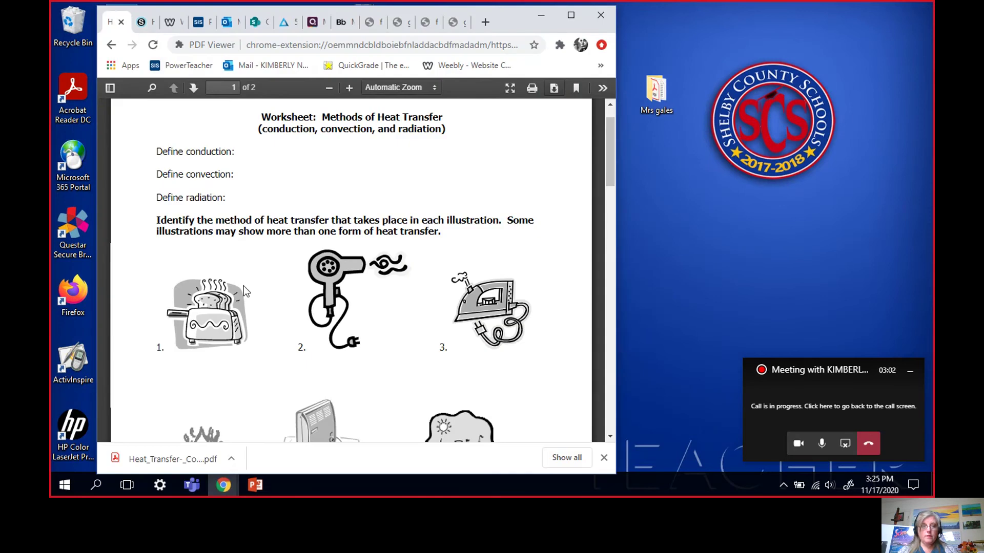
{"action": "left_click", "coordinate": [111, 46]}
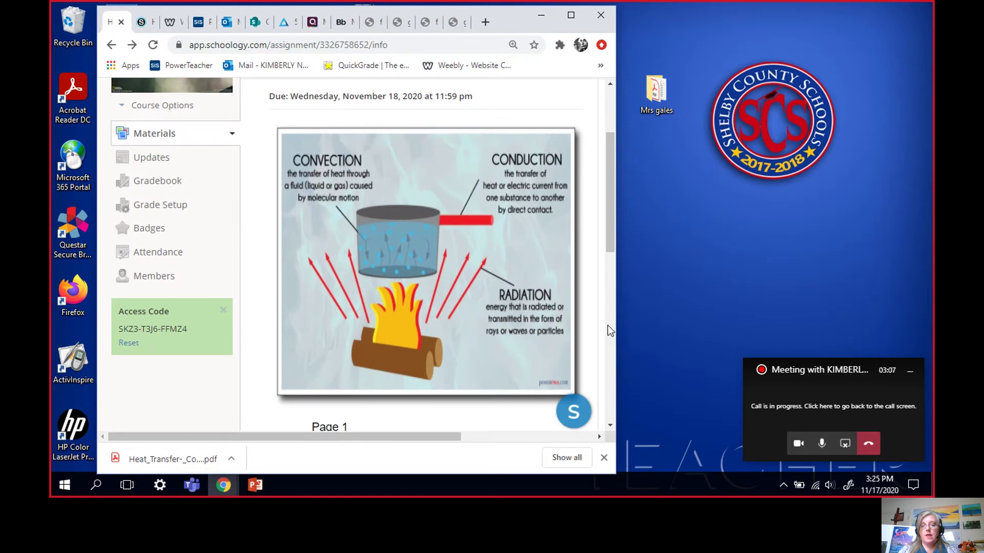
{"action": "left_click_drag", "start_coordinate": [616, 325], "coordinate": [818, 324]}
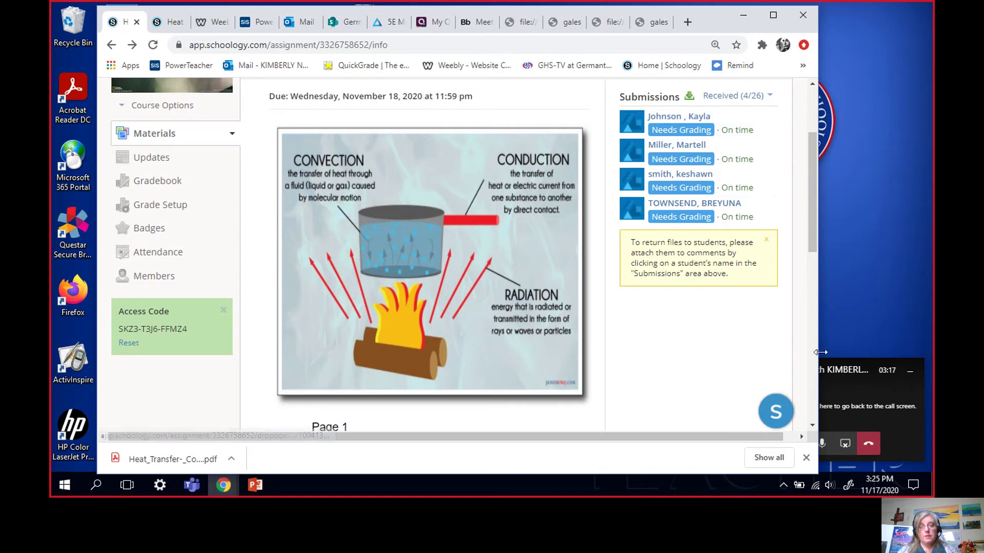
{"action": "left_click", "coordinate": [816, 337]}
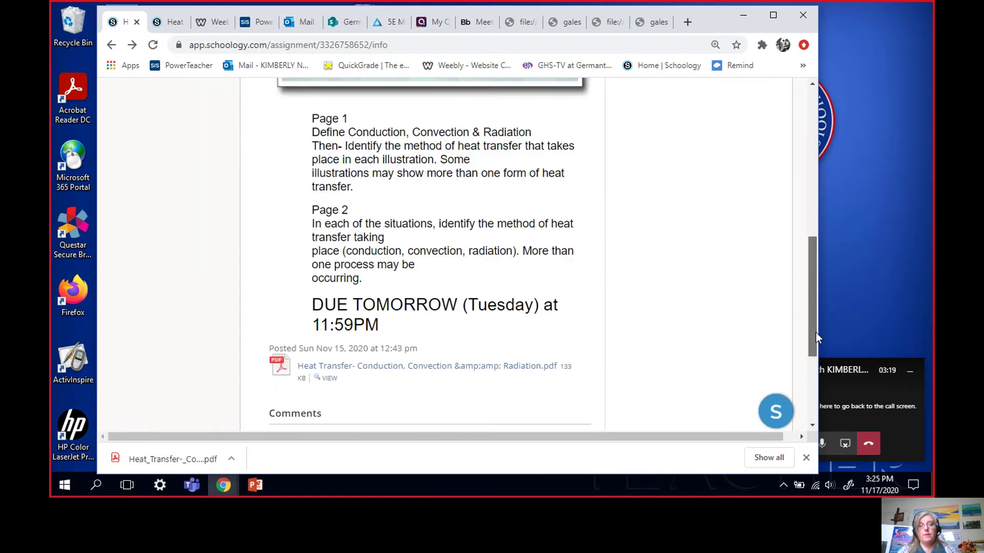
Bring back the Microsoft Teams meeting window and stop the meeting recording.
{"action": "left_click", "coordinate": [830, 403]}
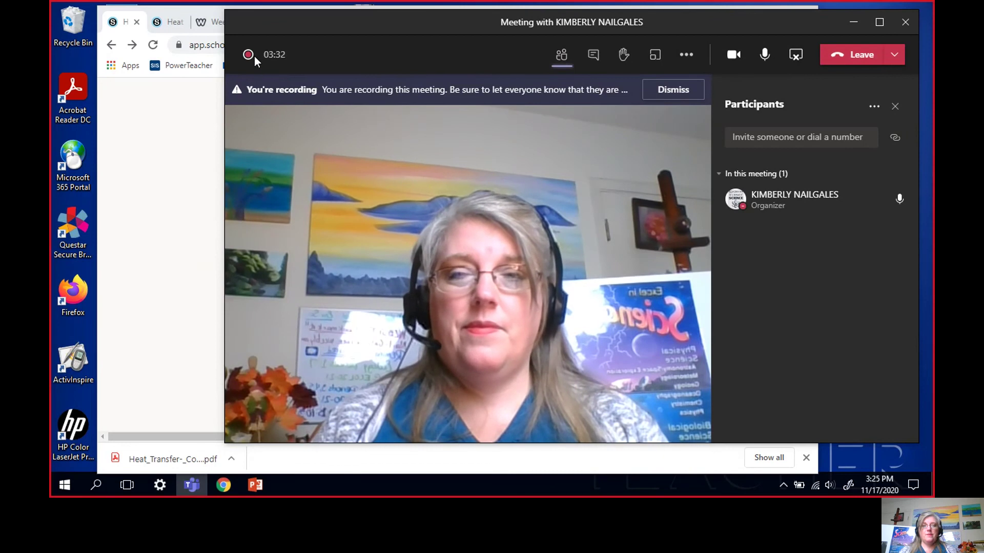
{"action": "left_click", "coordinate": [694, 65]}
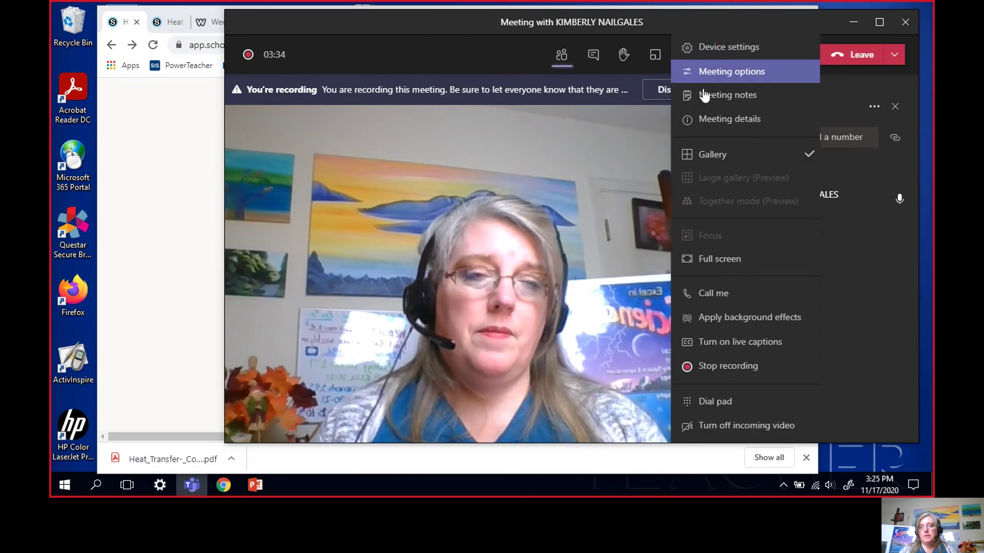
{"action": "left_click", "coordinate": [722, 366]}
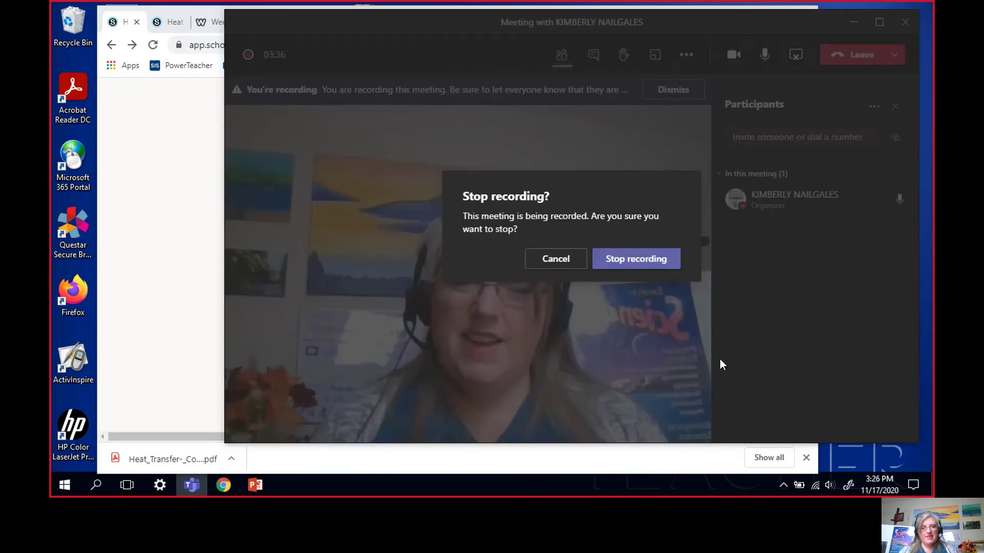